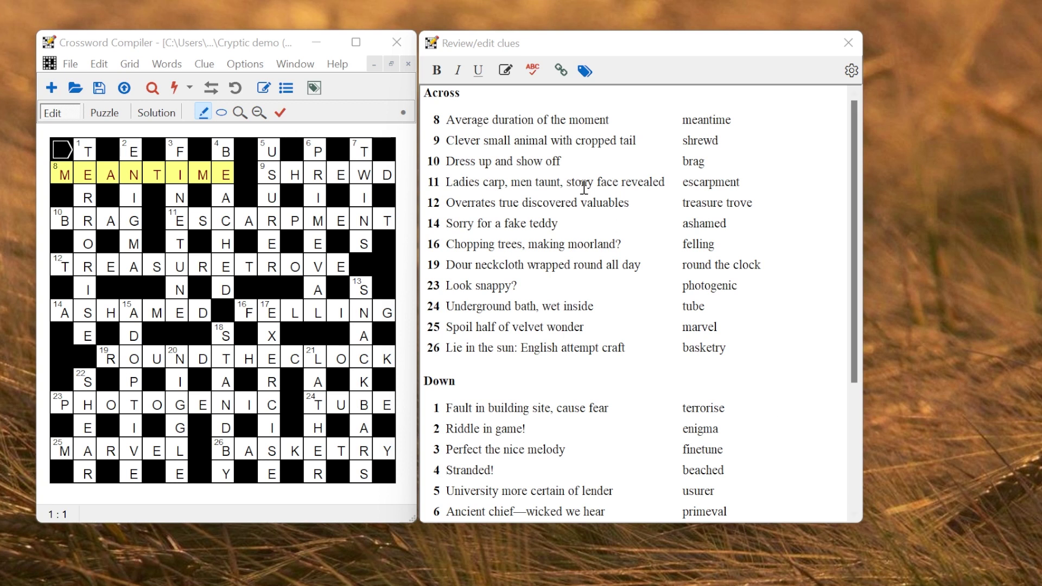
Set the clue review options to show explanations Always, in blue beneath each answer
{"action": "left_click", "coordinate": [552, 44]}
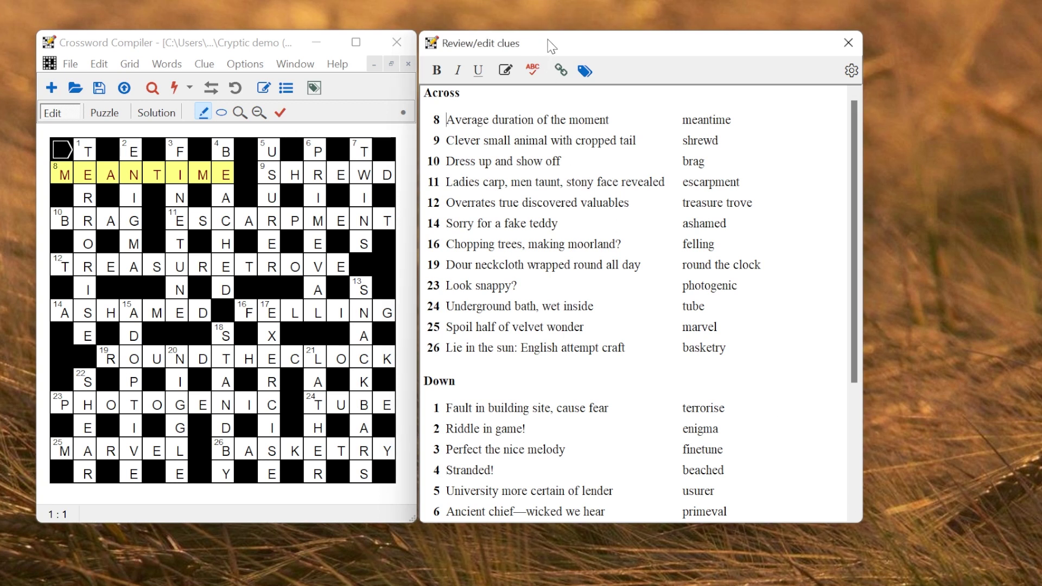
{"action": "left_click", "coordinate": [851, 71]}
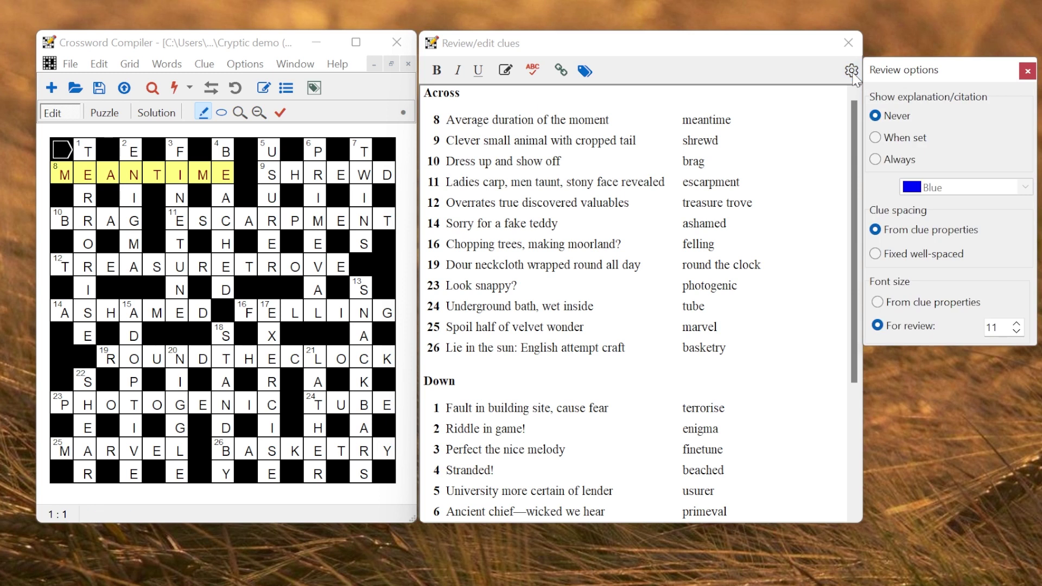
{"action": "left_click", "coordinate": [876, 140]}
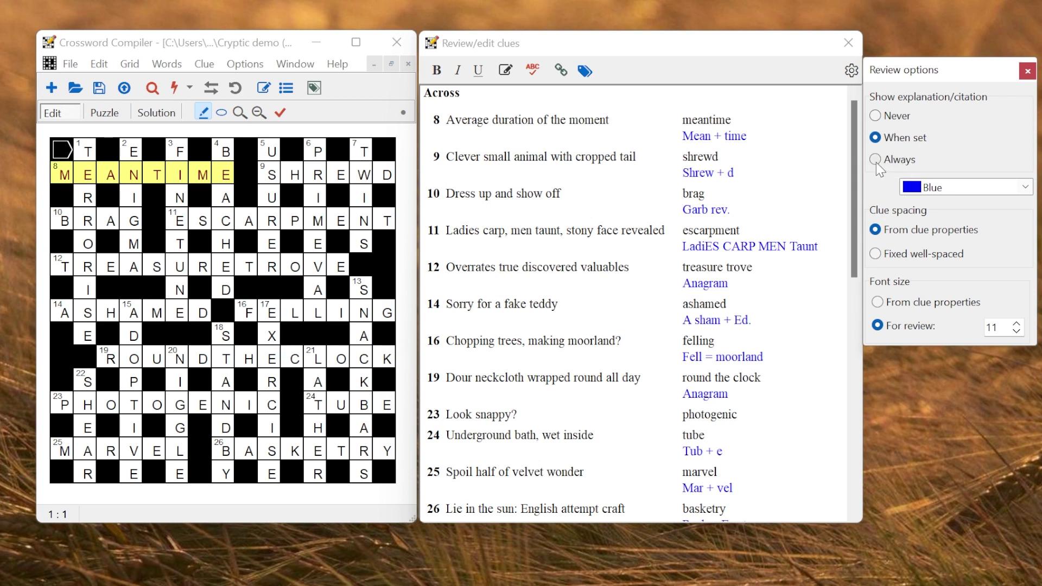
{"action": "left_click", "coordinate": [875, 159]}
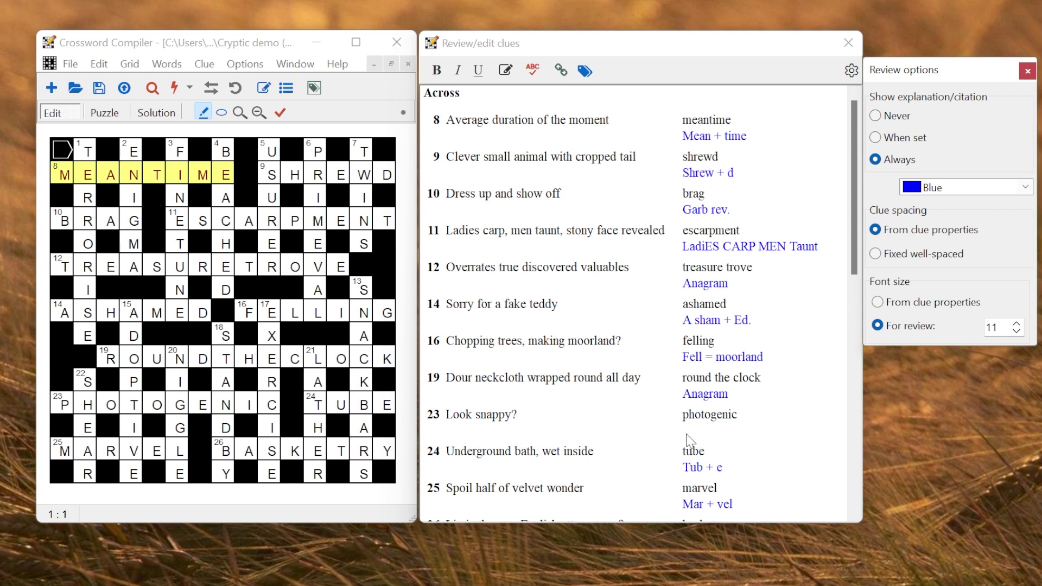
Select 23 Across PHOTOGENIC, raise the review font to 12, then use From clue properties
{"action": "left_click", "coordinate": [1028, 72]}
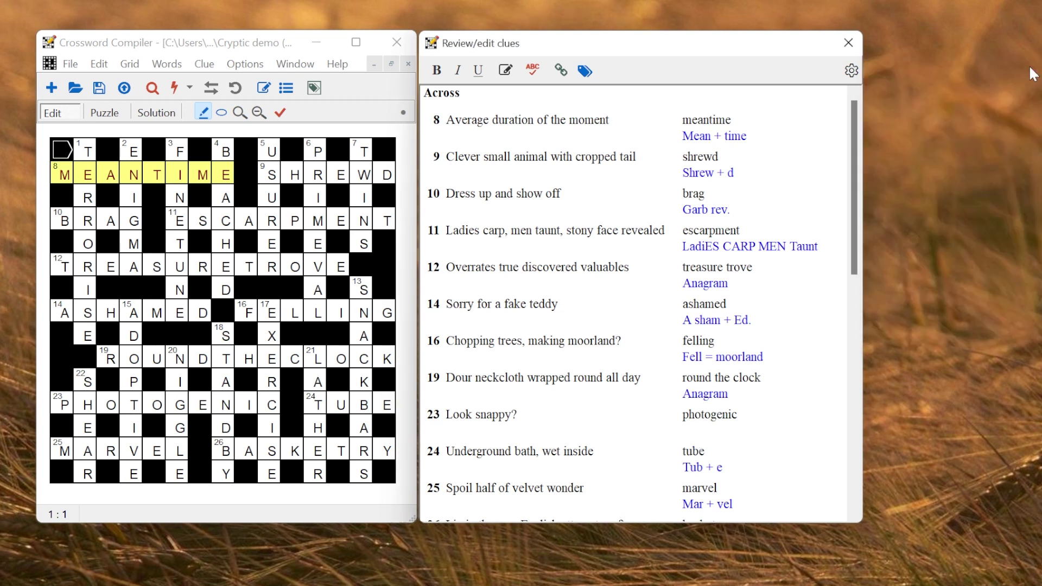
{"action": "left_click", "coordinate": [689, 434]}
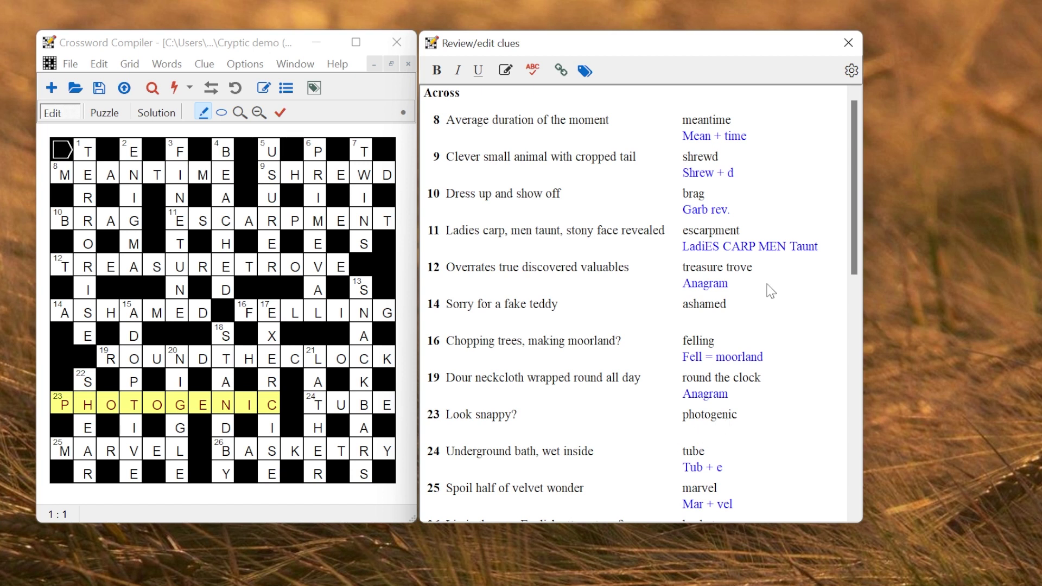
{"action": "left_click", "coordinate": [852, 71]}
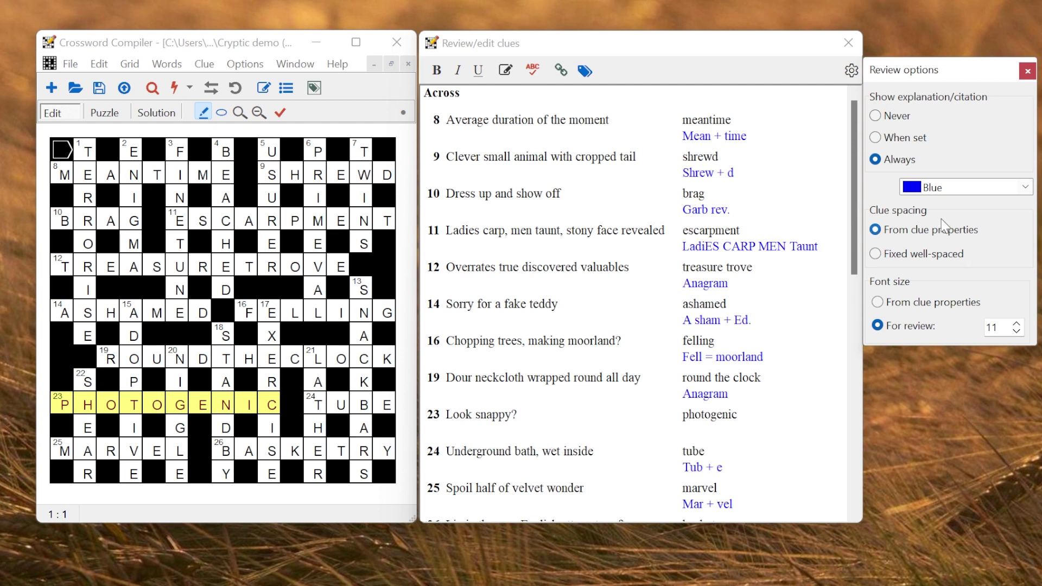
{"action": "left_click", "coordinate": [1016, 323]}
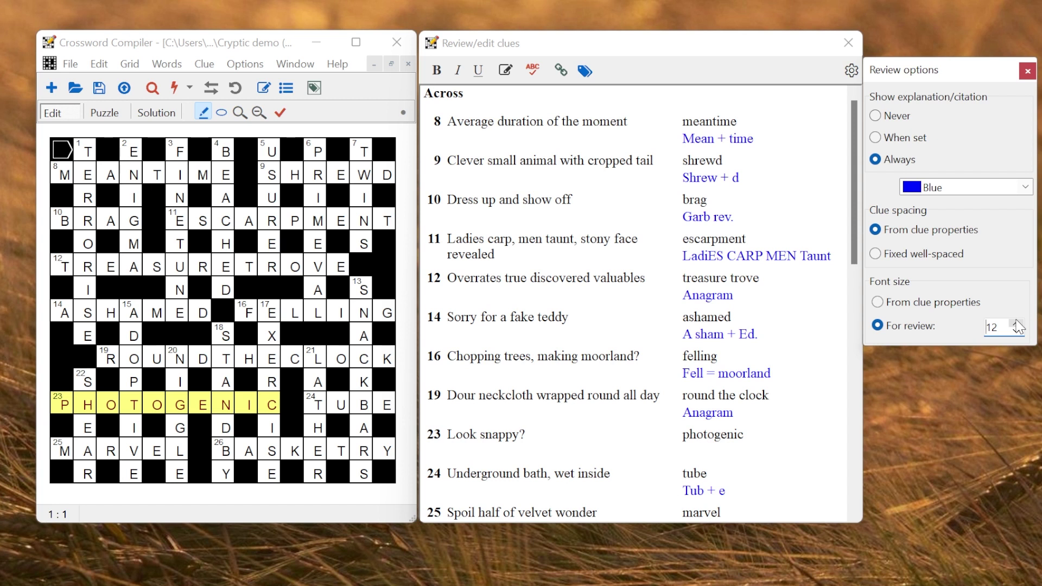
{"action": "left_click", "coordinate": [884, 305]}
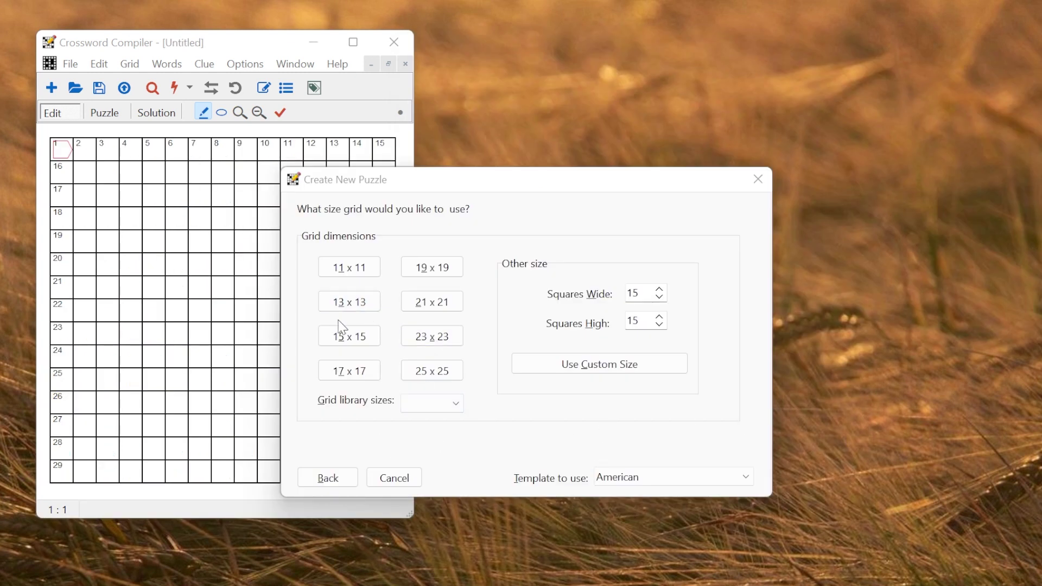
Choose a 15 x 15 grid for the new puzzle and preview some 76-word patterns
{"action": "left_click", "coordinate": [345, 338]}
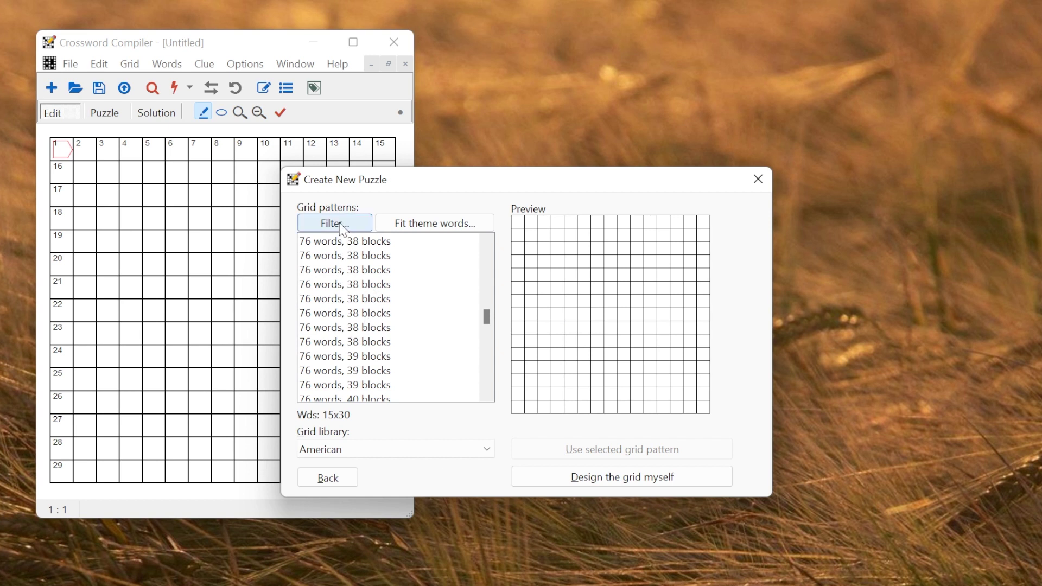
{"action": "left_click", "coordinate": [358, 269]}
{"action": "left_click", "coordinate": [359, 328]}
Filter grid patterns to at least four 11-letter and two 13-letter words
{"action": "left_click", "coordinate": [351, 223]}
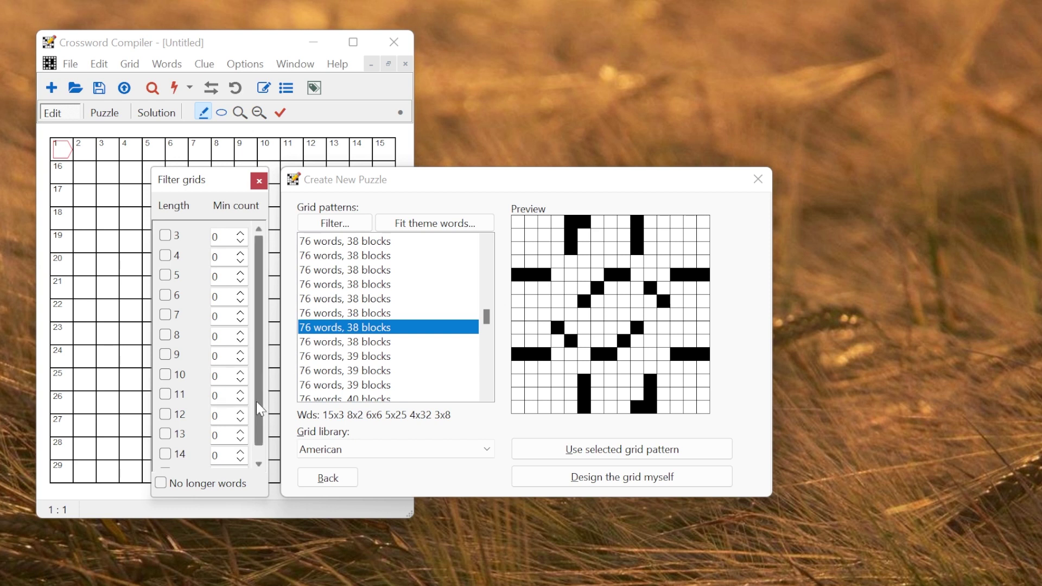
{"action": "left_click", "coordinate": [241, 391]}
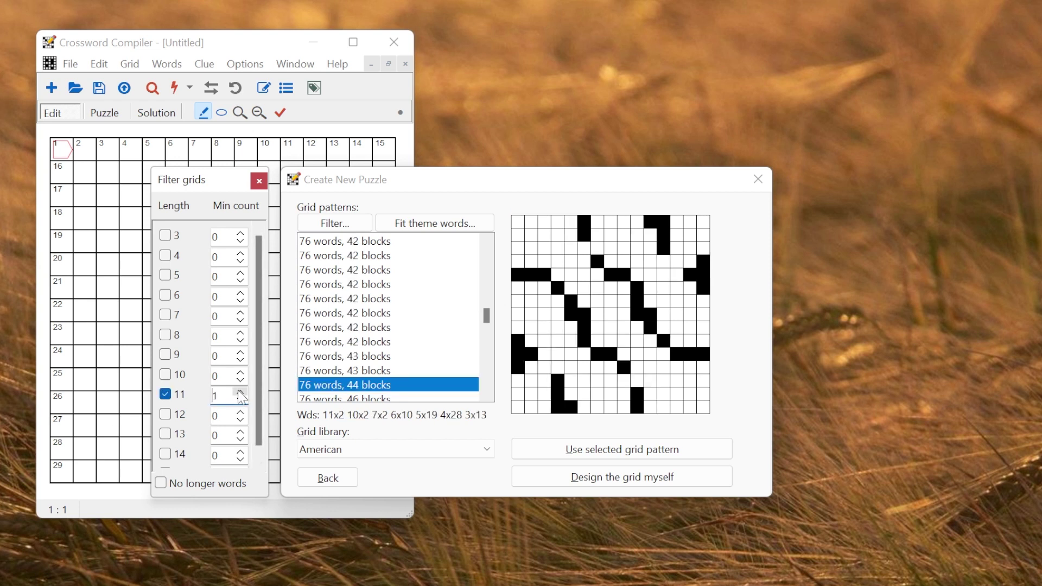
{"action": "left_click", "coordinate": [240, 392]}
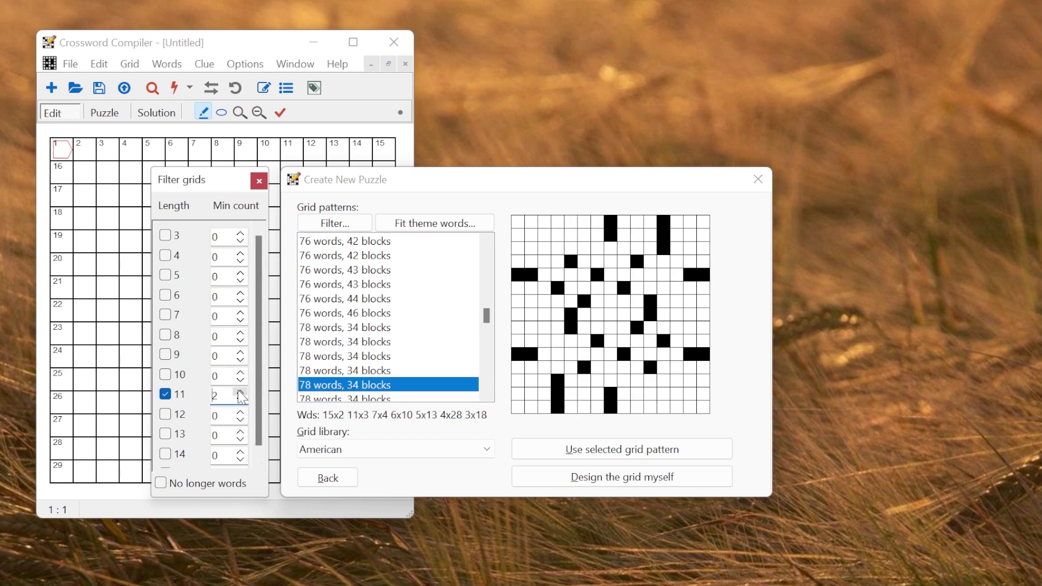
{"action": "left_click", "coordinate": [240, 431]}
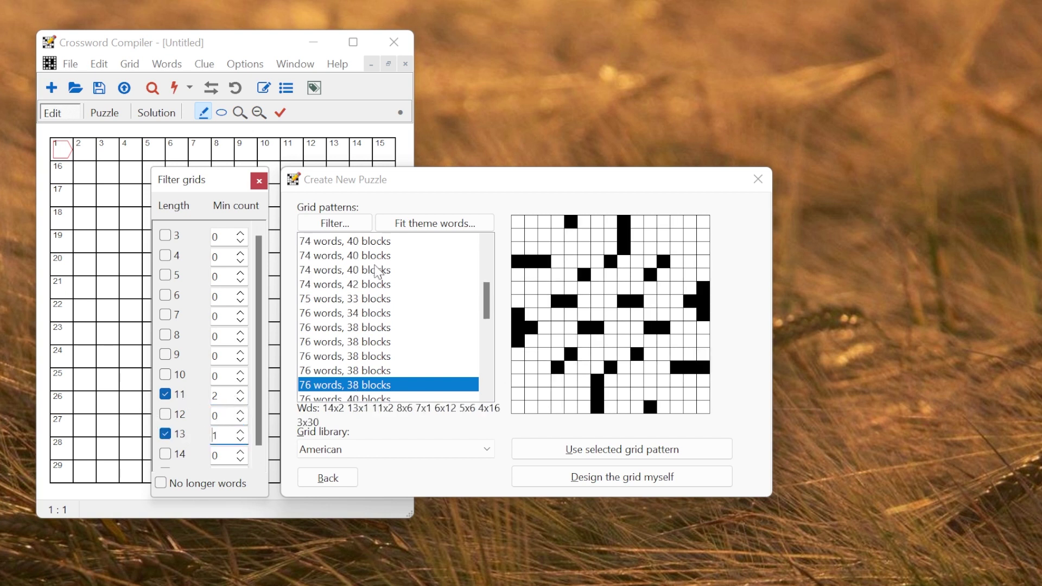
{"action": "left_click", "coordinate": [244, 432]}
{"action": "left_click", "coordinate": [245, 432]}
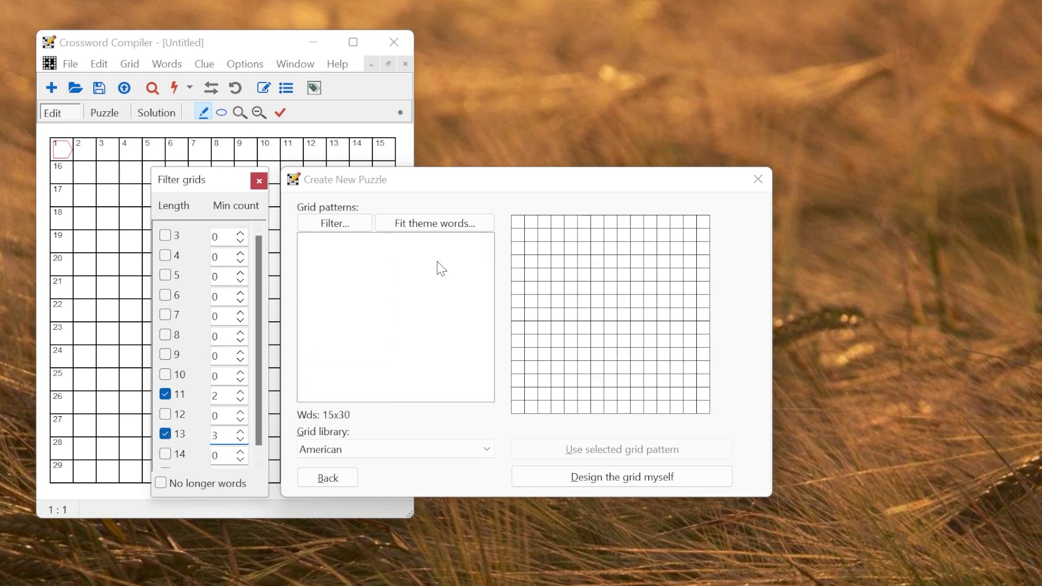
{"action": "left_click", "coordinate": [244, 441]}
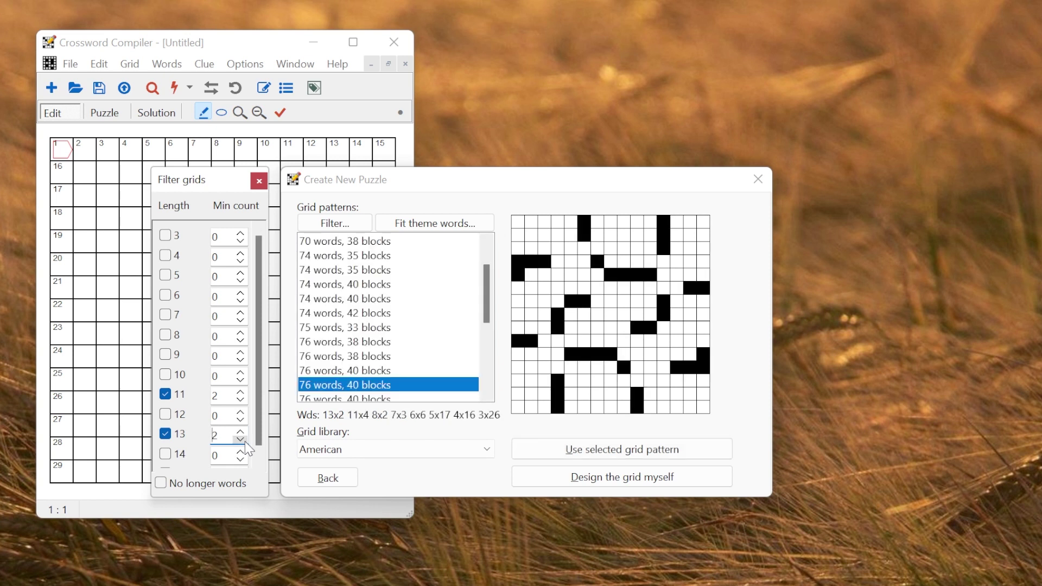
{"action": "left_click", "coordinate": [240, 391]}
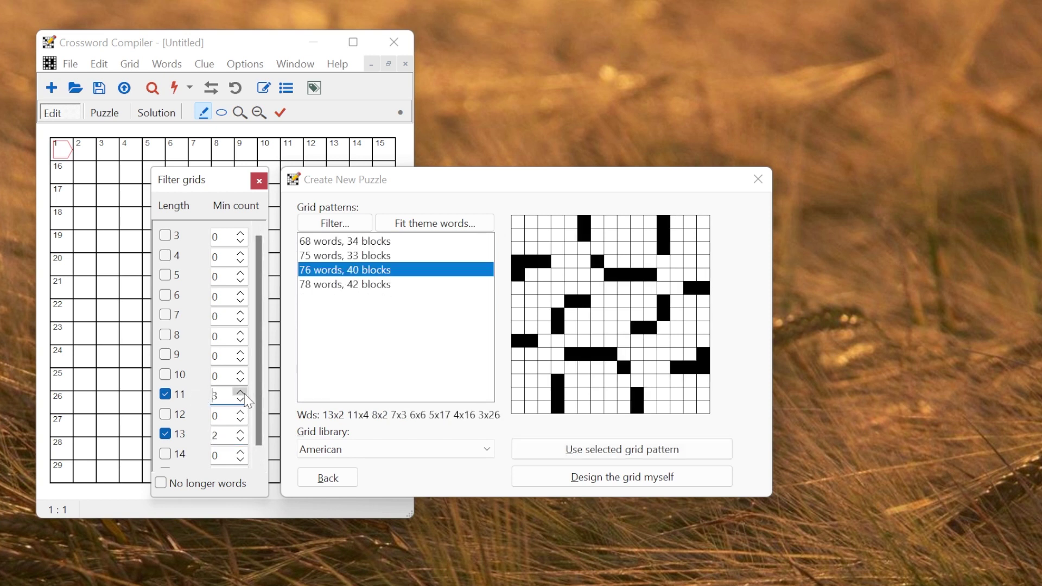
{"action": "left_click", "coordinate": [243, 393]}
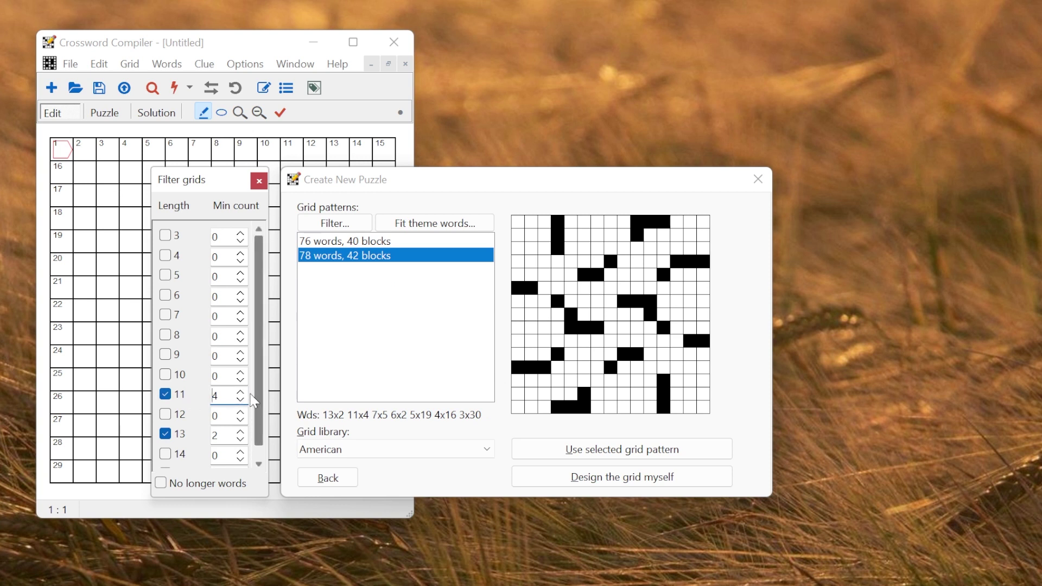
{"action": "left_click", "coordinate": [259, 181]}
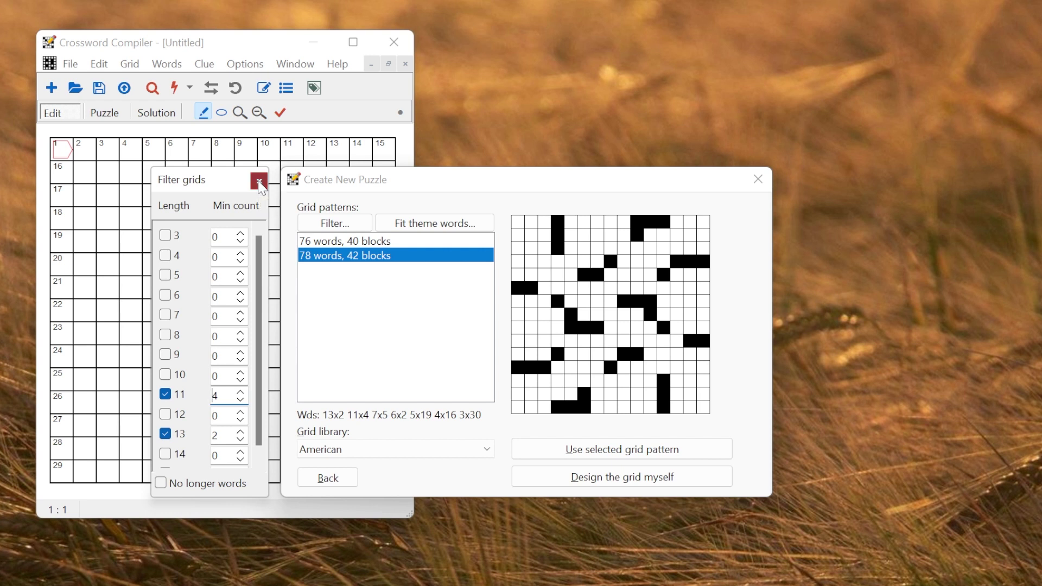
Bring up theme-word fitting with Use longest word slots ticked
{"action": "left_click", "coordinate": [414, 229]}
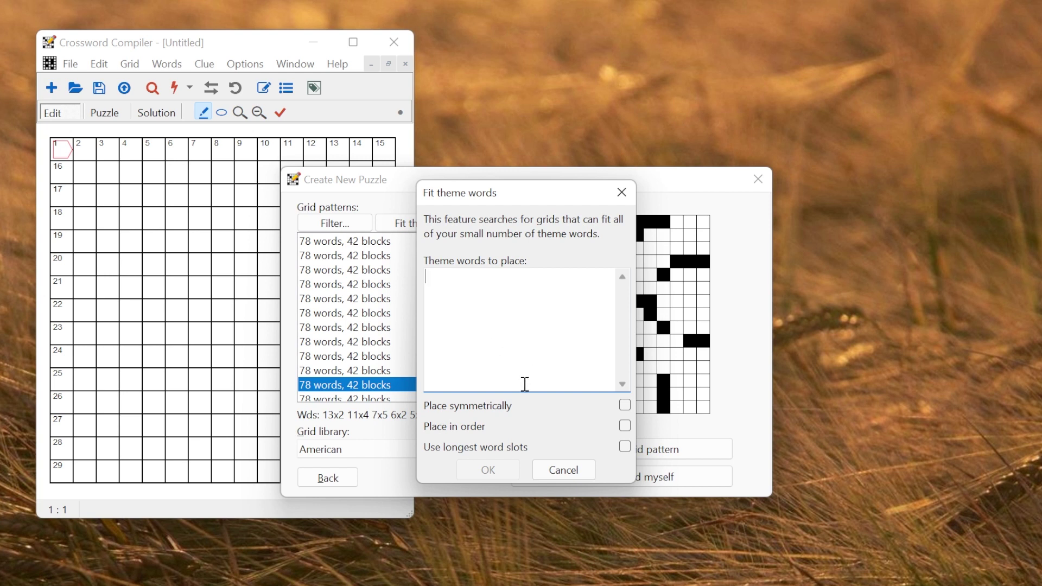
{"action": "left_click", "coordinate": [627, 448]}
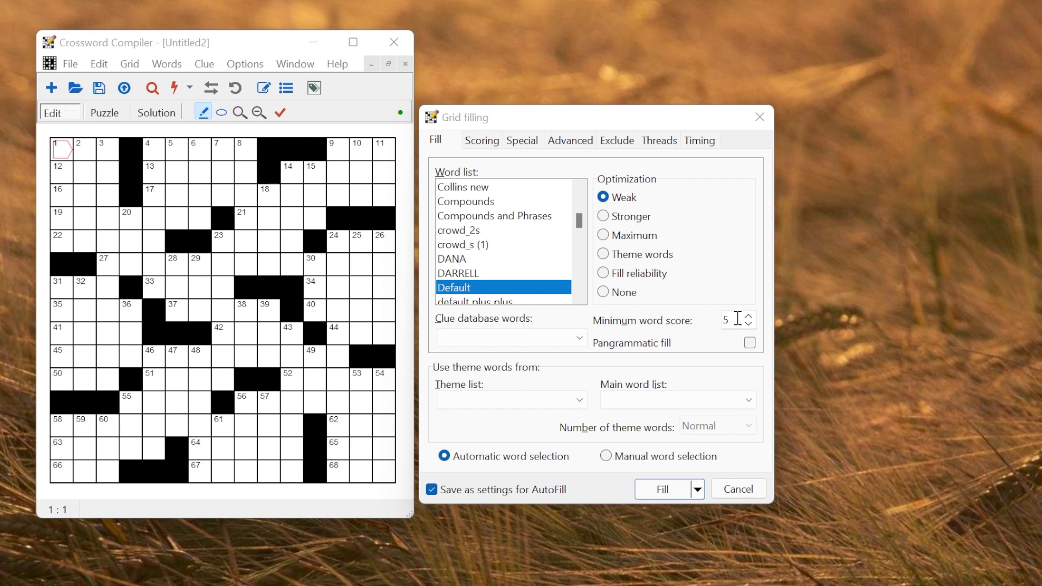
On the Exclude tab, exclude words found in the clue database instead of blacklisted words
{"action": "left_click", "coordinate": [618, 142]}
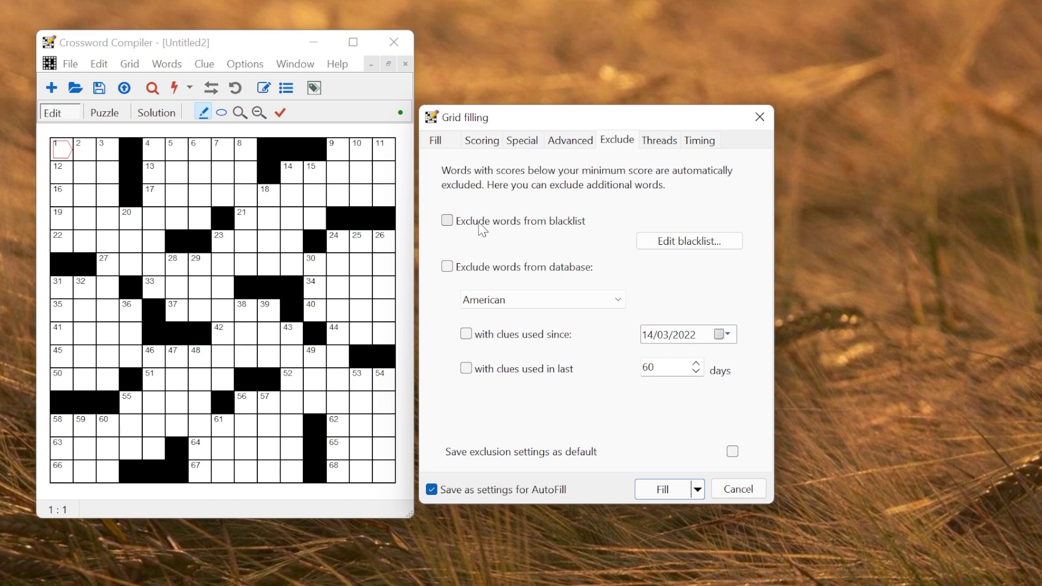
{"action": "left_click", "coordinate": [452, 224]}
{"action": "left_click", "coordinate": [455, 228]}
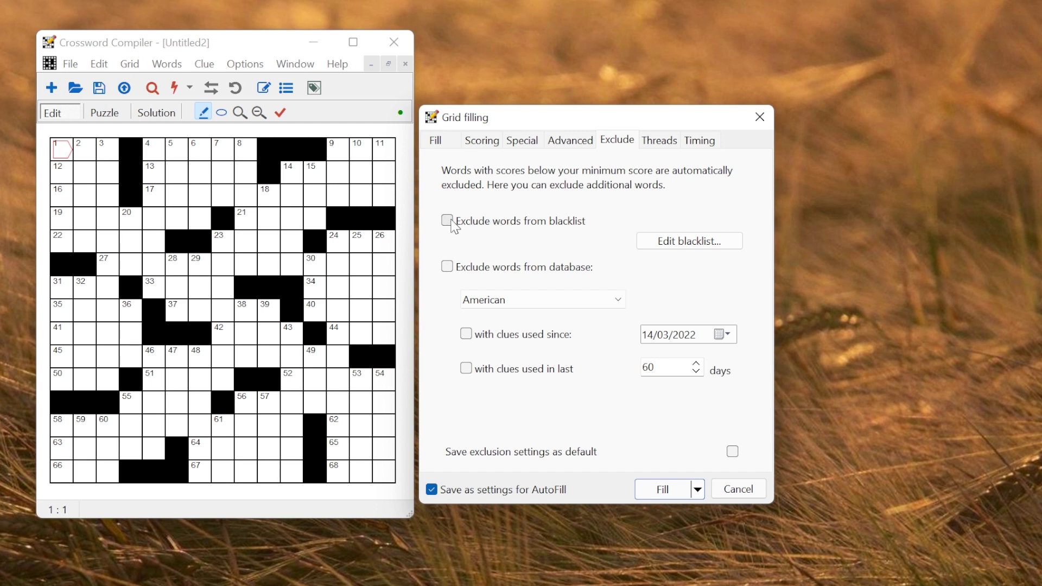
{"action": "left_click", "coordinate": [448, 268]}
Set clues used since 10/01/2022, then switch to clues used in the last 60 days
{"action": "left_click", "coordinate": [526, 341]}
{"action": "left_click", "coordinate": [727, 335]}
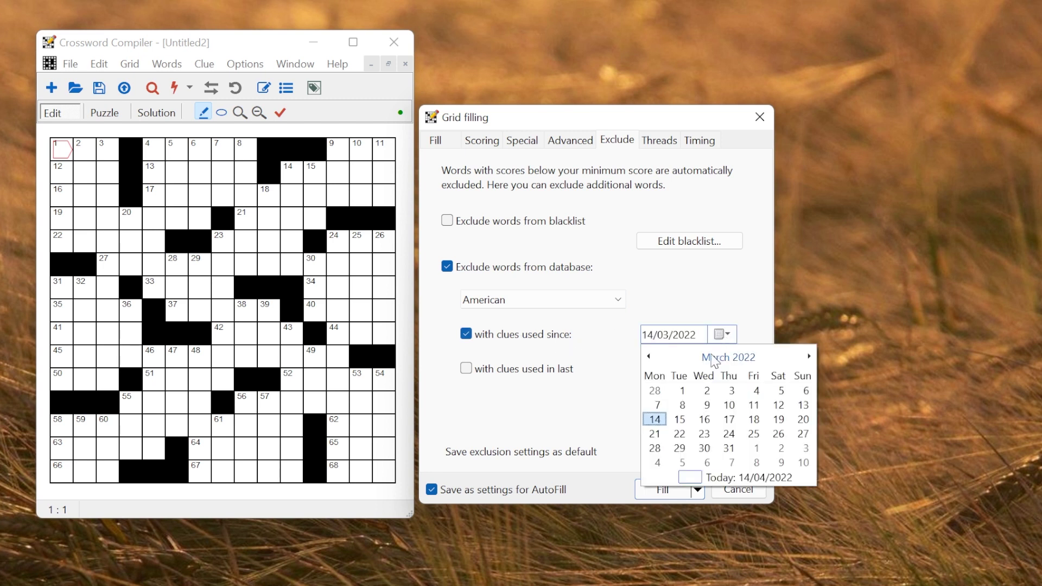
{"action": "left_click", "coordinate": [649, 356]}
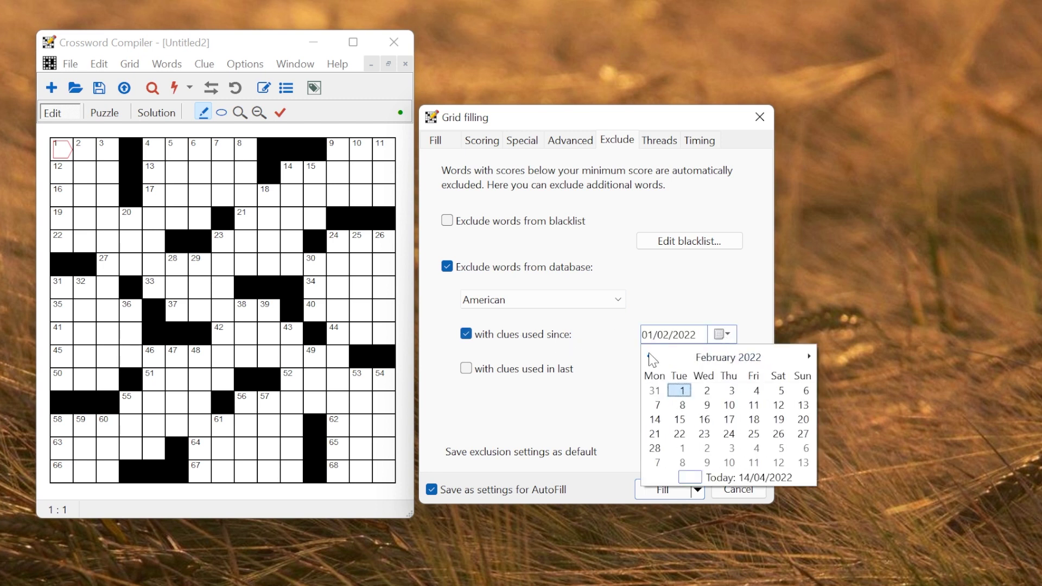
{"action": "left_click", "coordinate": [651, 357]}
{"action": "left_click", "coordinate": [656, 419]}
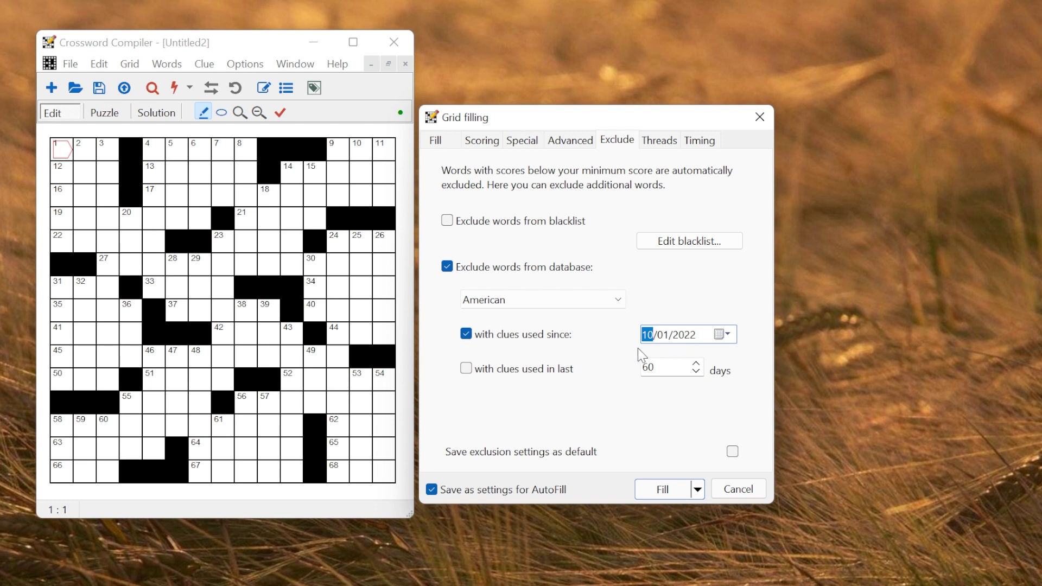
{"action": "left_click", "coordinate": [470, 372]}
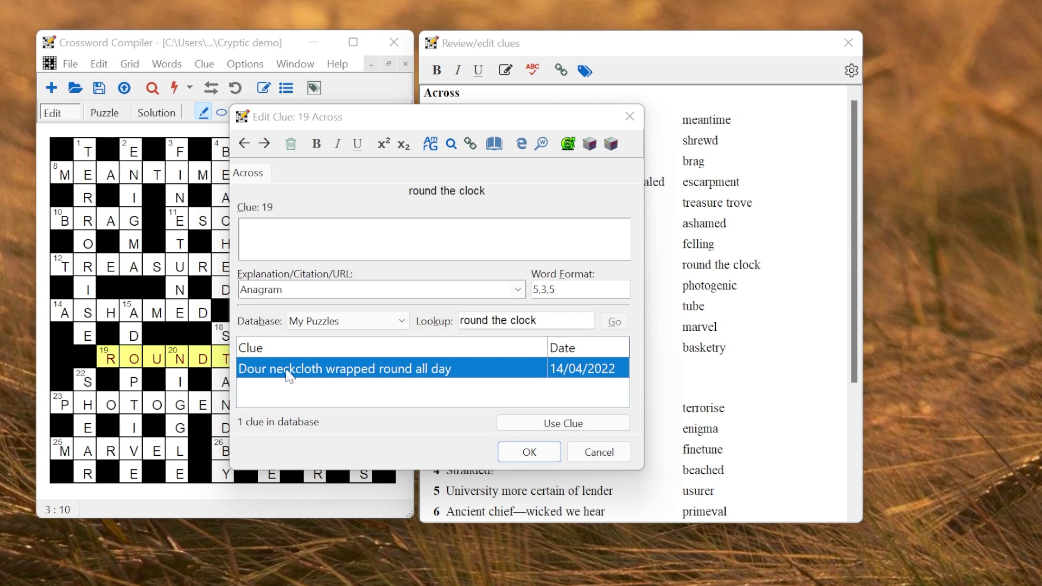
Add a Citation column to the database clue list for 19 Across
{"action": "right_click", "coordinate": [453, 372]}
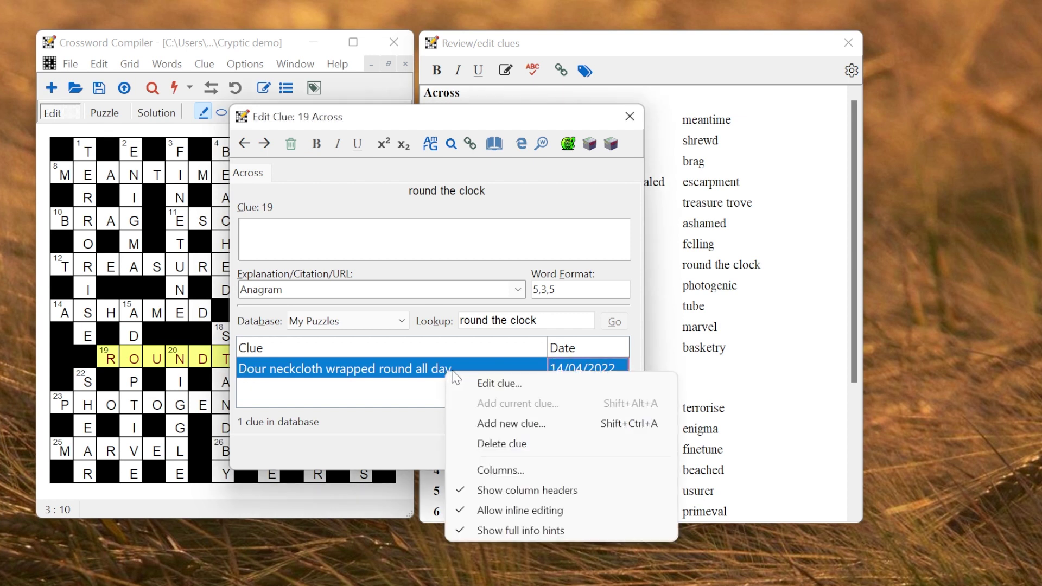
{"action": "left_click", "coordinate": [497, 474]}
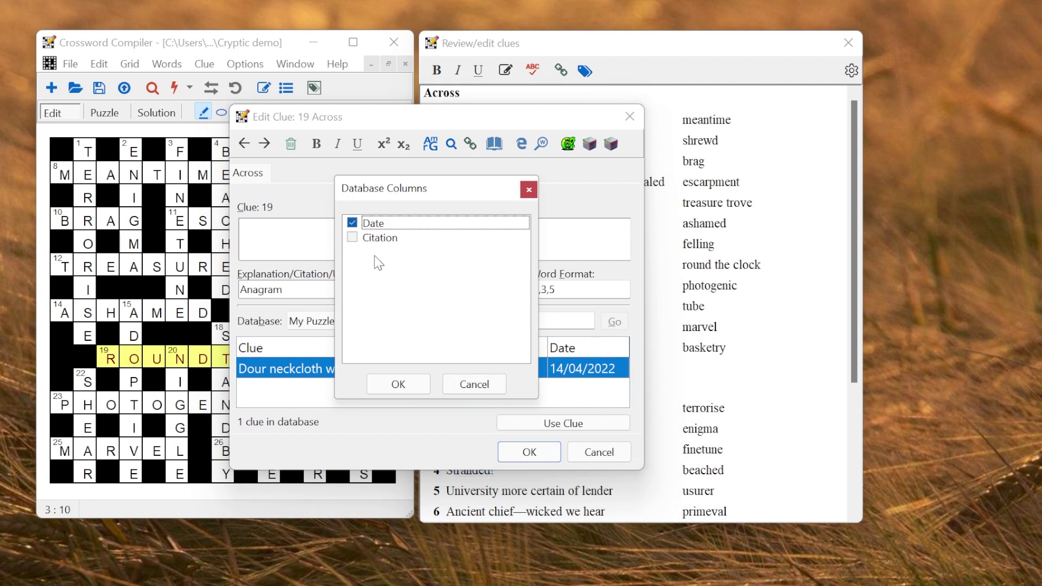
{"action": "left_click", "coordinate": [353, 238]}
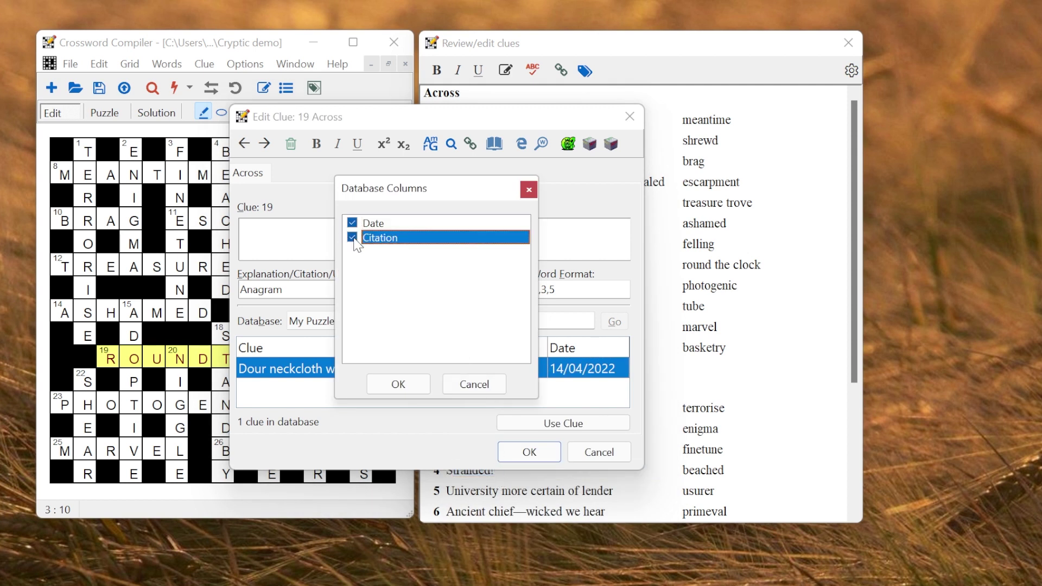
{"action": "left_click", "coordinate": [398, 383]}
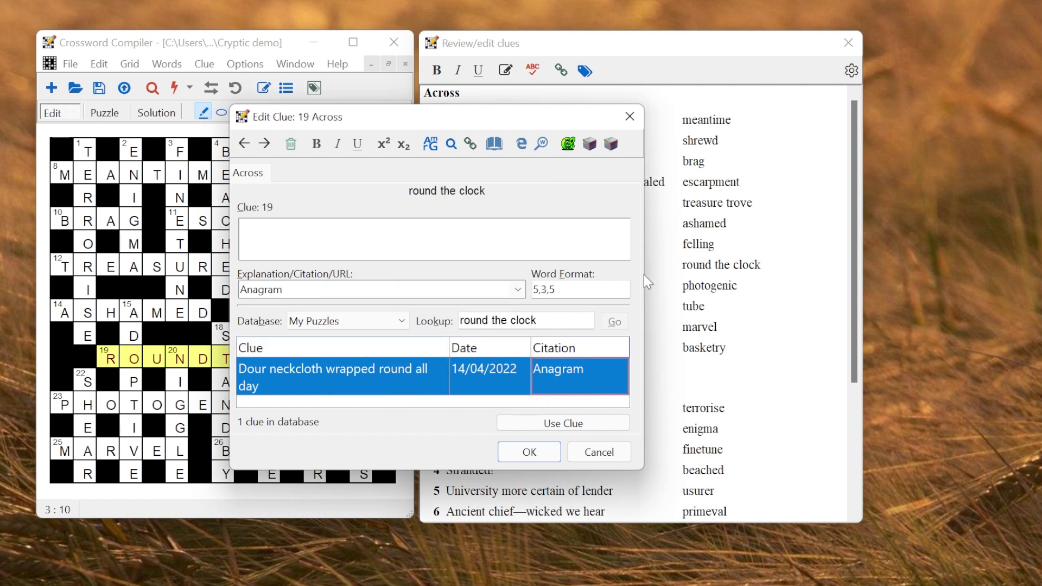
Widen the Edit Clue dialog and make, then undo, an in-place edit of the database clue
{"action": "left_click_drag", "start_coordinate": [645, 285], "coordinate": [833, 298]}
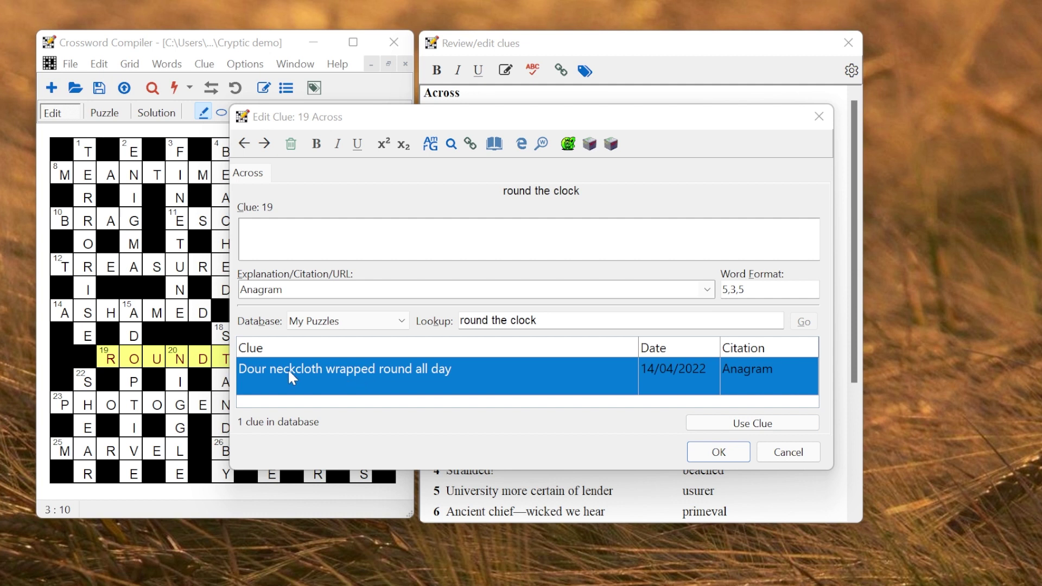
{"action": "left_click", "coordinate": [326, 370]}
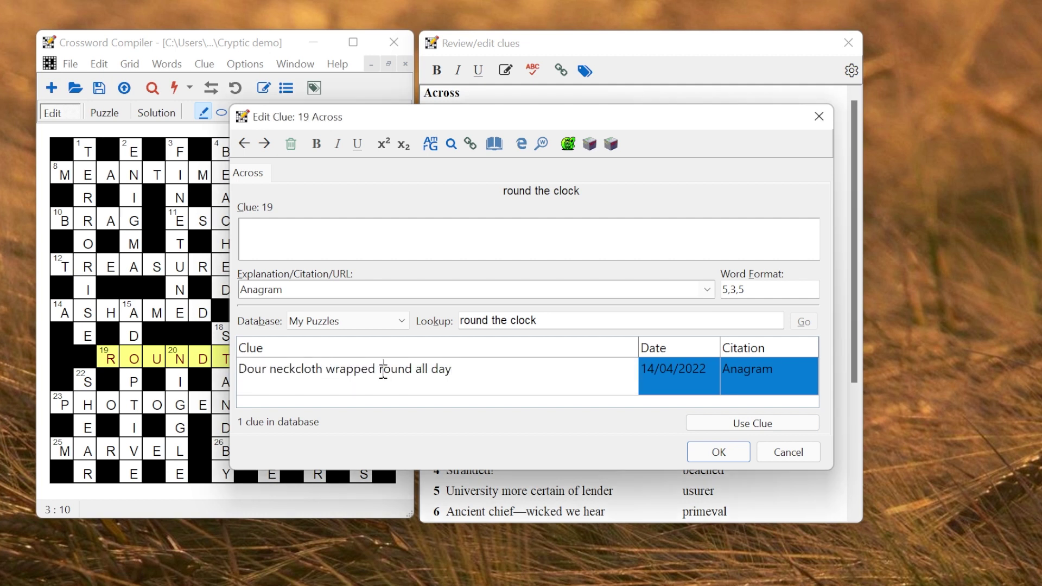
{"action": "type", "text": "a"}
{"action": "key", "text": "BackSpace"}
{"action": "key", "text": "Return"}
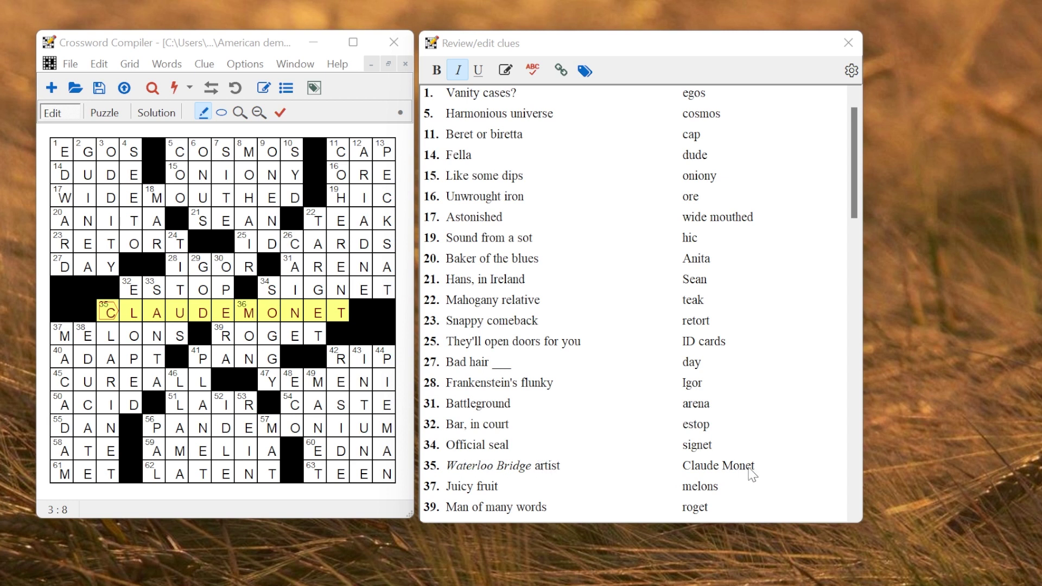
Replace the 35 Across clue with the italic Waterloo Bridge clue from the database
{"action": "double_click", "coordinate": [540, 467]}
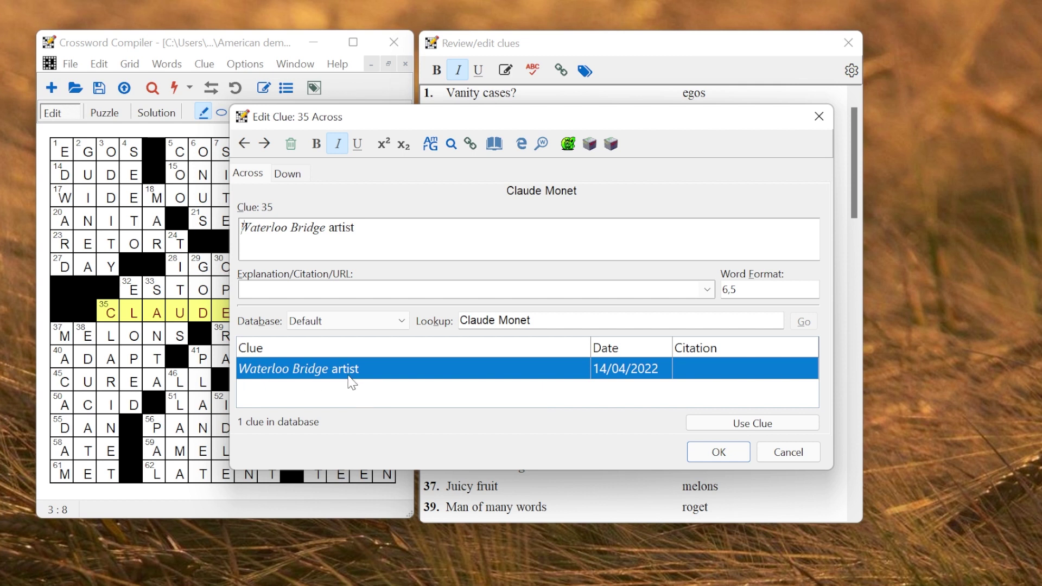
{"action": "left_click_drag", "start_coordinate": [368, 243], "coordinate": [109, 225]}
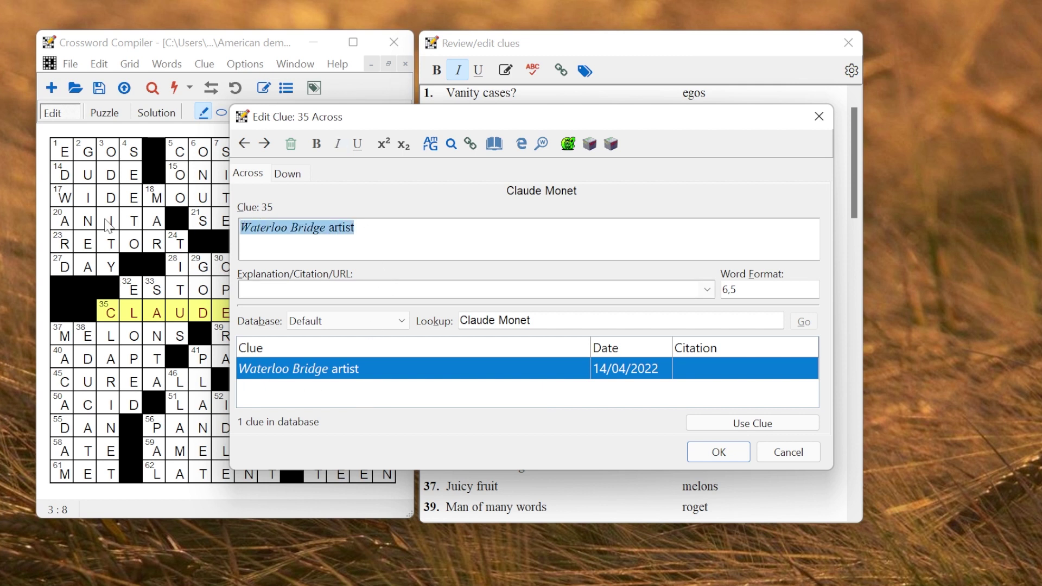
{"action": "key", "text": "BackSpace"}
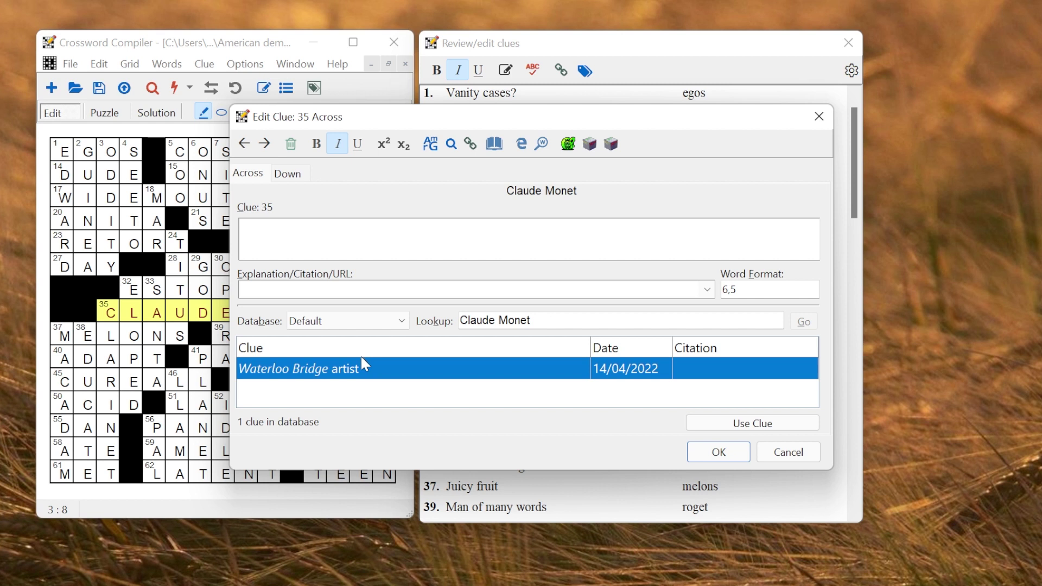
{"action": "double_click", "coordinate": [355, 372]}
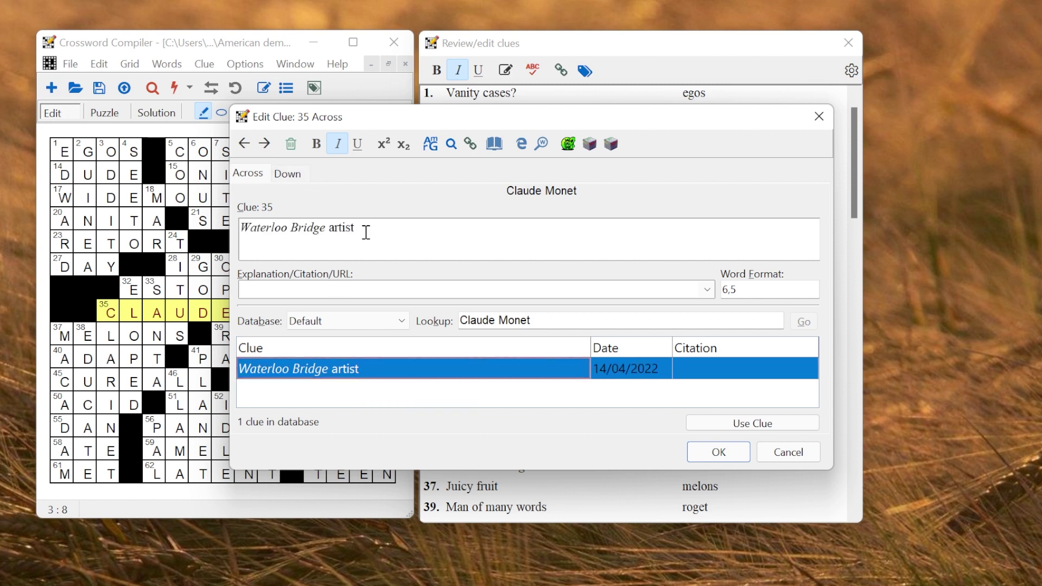
Open the Waterloo Bridge database clue entry and start editing its text
{"action": "right_click", "coordinate": [443, 369]}
{"action": "left_click", "coordinate": [467, 380]}
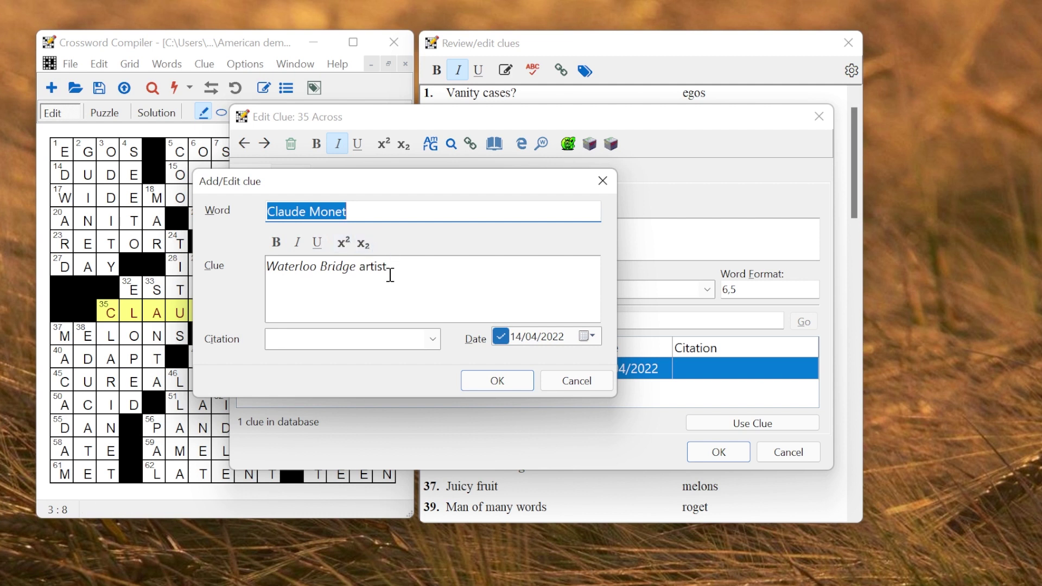
{"action": "left_click", "coordinate": [366, 266]}
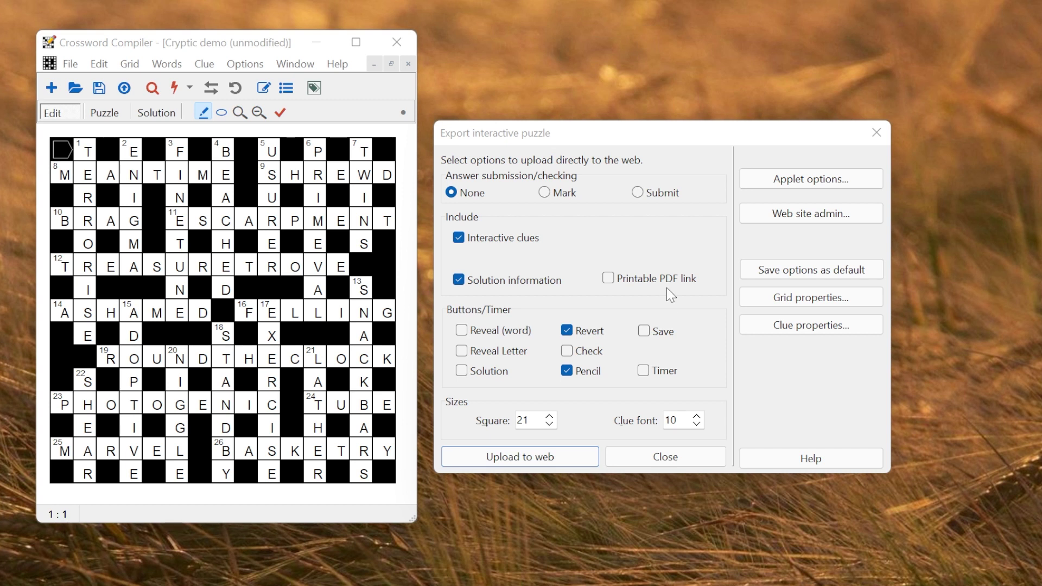
Inspect the Web site admin options, including Change password, then close the admin dialog
{"action": "left_click", "coordinate": [821, 218]}
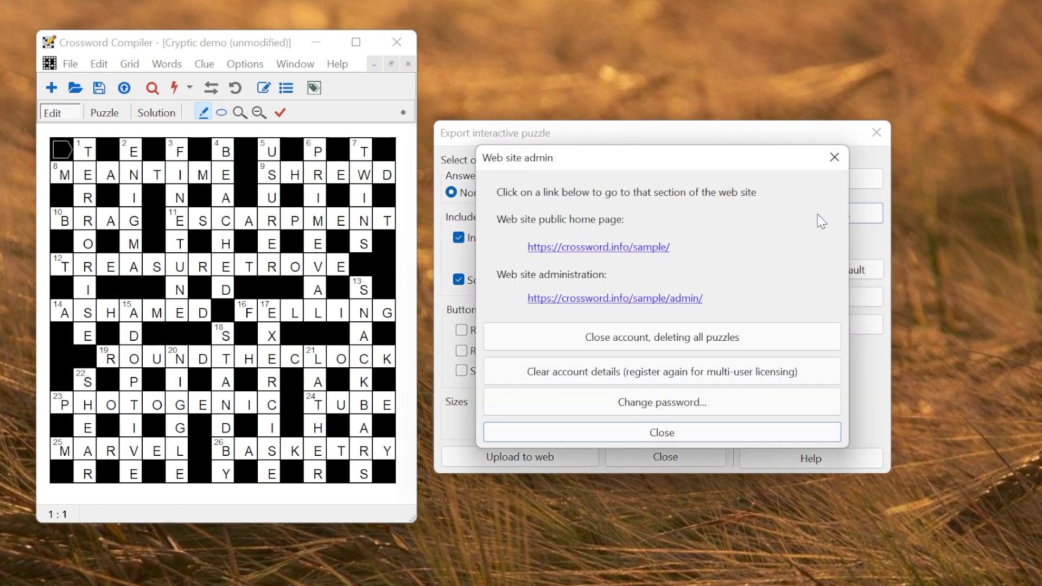
{"action": "left_click", "coordinate": [669, 410]}
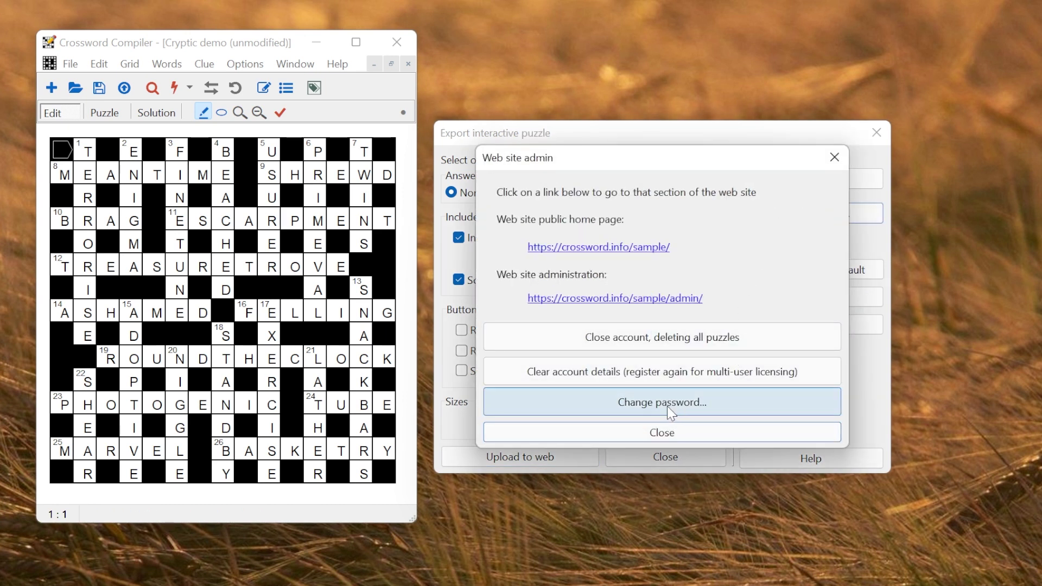
{"action": "left_click", "coordinate": [836, 163]}
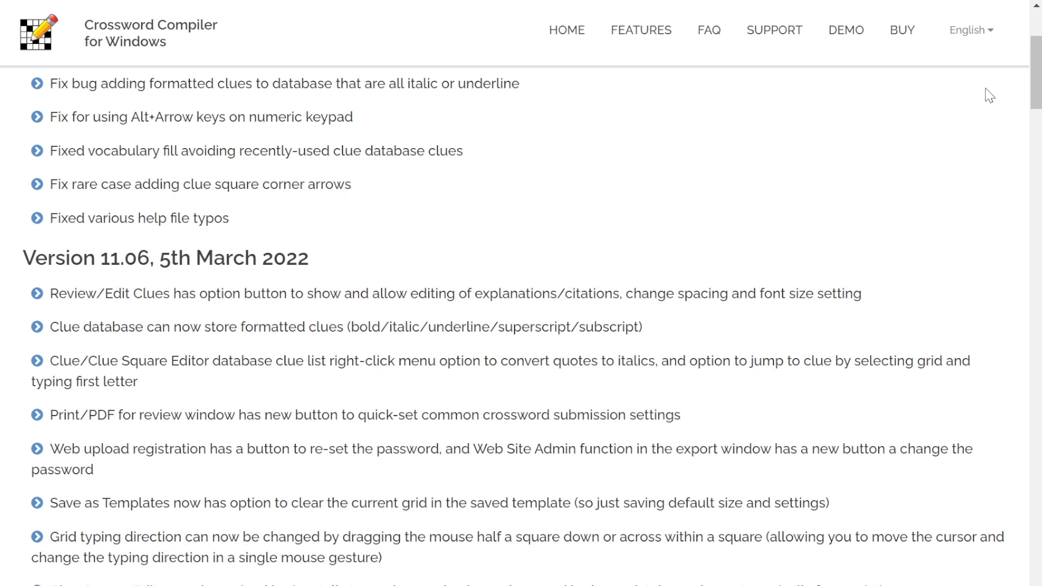
Scroll the release notes down to the Version 11.05, 17th January 2022 section
{"action": "mouse_move", "coordinate": [1034, 81]}
{"action": "left_mouse_down"}
{"action": "mouse_move", "coordinate": [1035, 59]}
{"action": "mouse_move", "coordinate": [1036, 90]}
{"action": "left_mouse_up"}
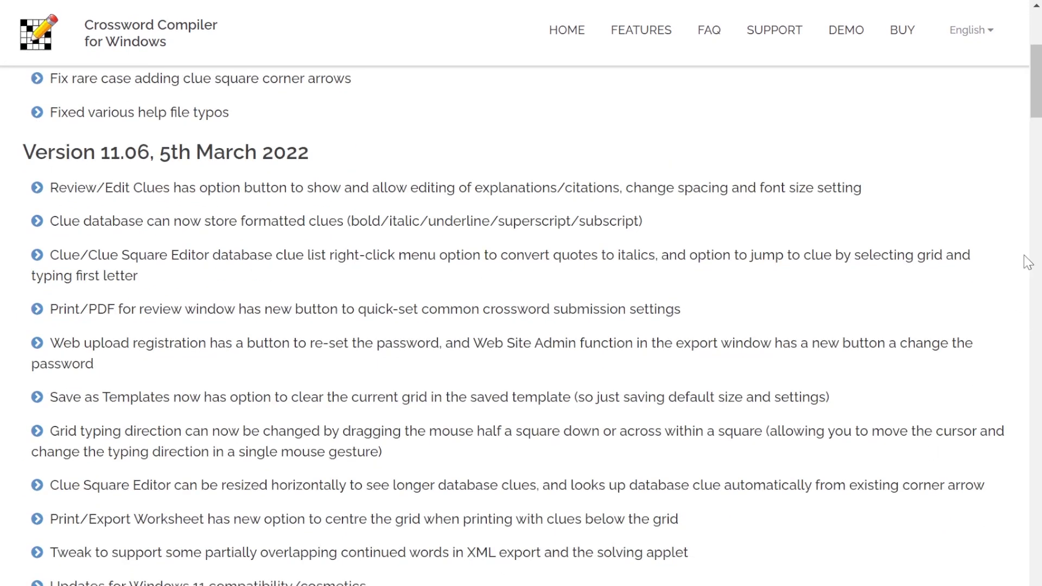
{"action": "left_click_drag", "start_coordinate": [1032, 97], "coordinate": [1033, 151]}
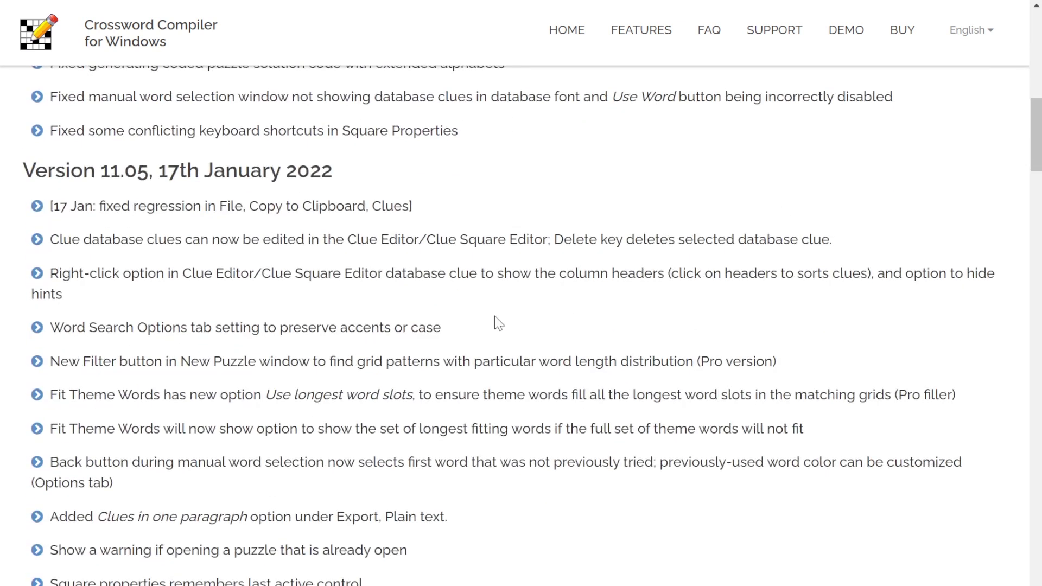